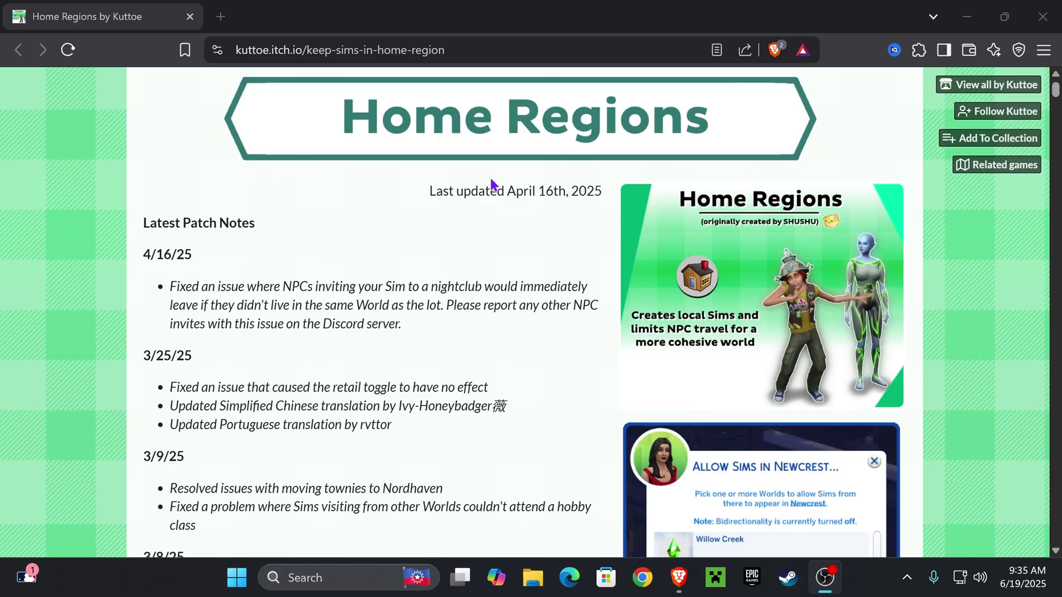
Download [Kuttoe] HomeRegions.zip from the Home Regions mod page and save it in the Downloads folder
scroll(515, 266, down, 15)
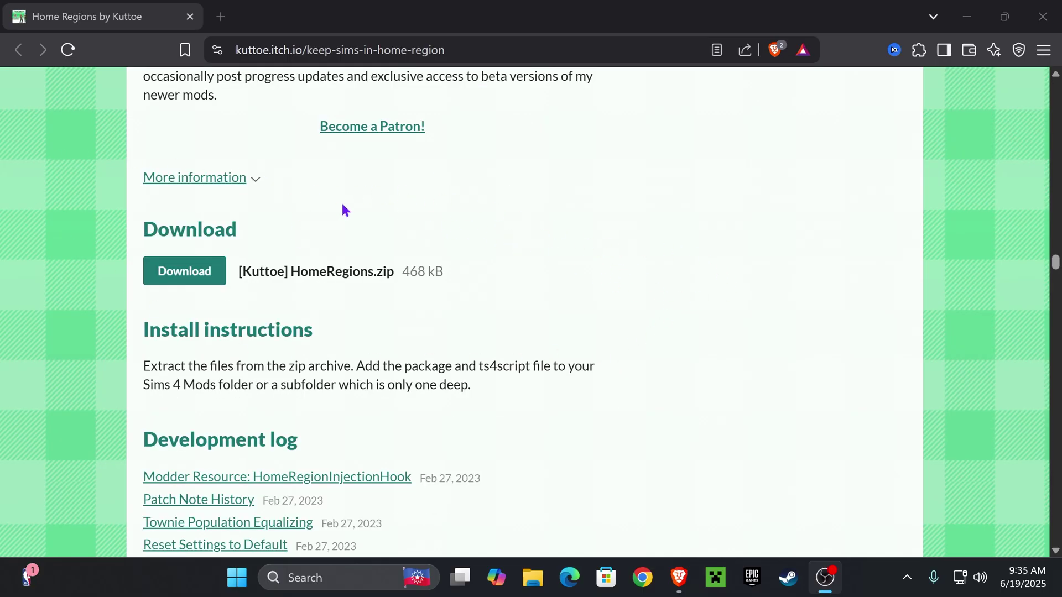
click(195, 275)
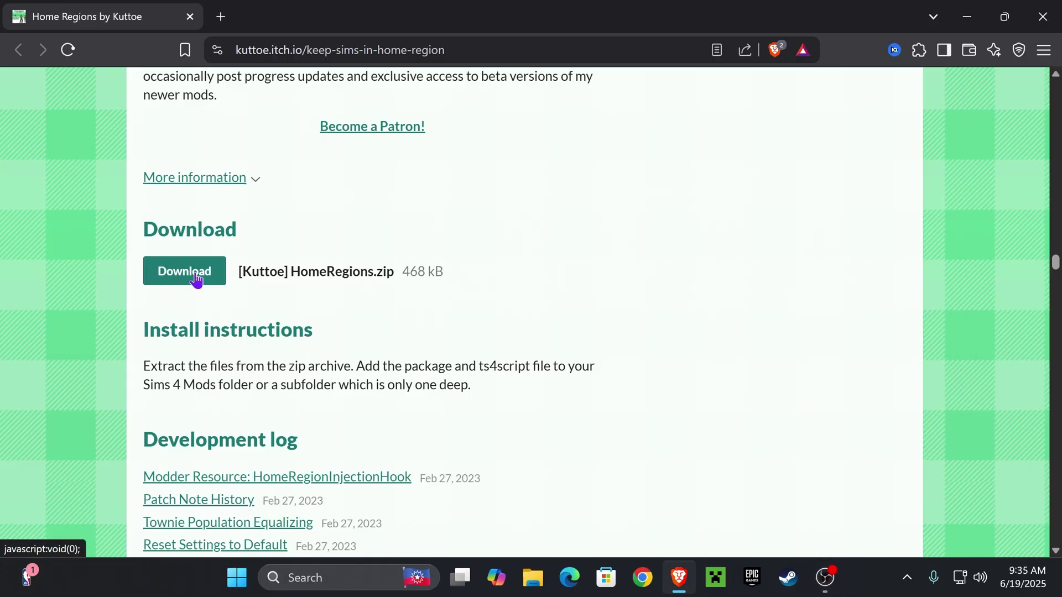
click(195, 275)
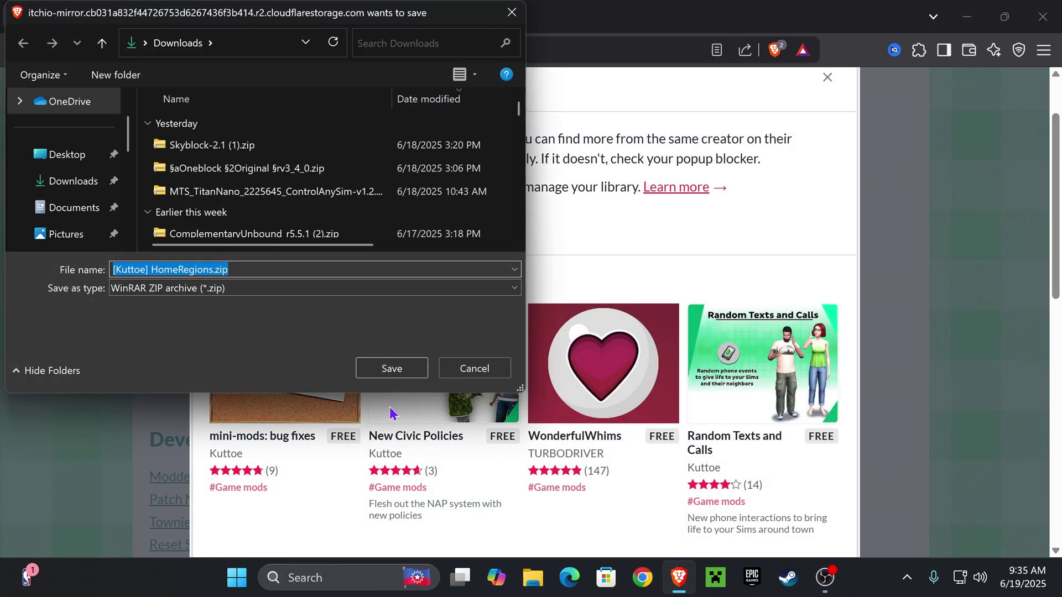
click(402, 368)
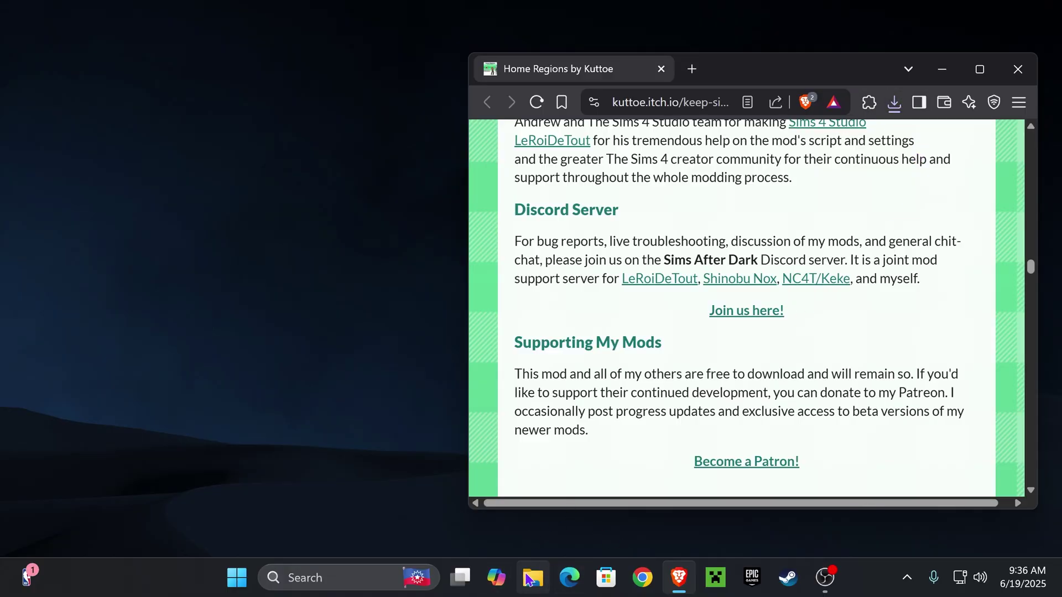
Place the downloaded [Kuttoe] HomeRegions.zip on the desktop from the recent downloads and show the desktop
click(895, 101)
drag(780, 180, 248, 202)
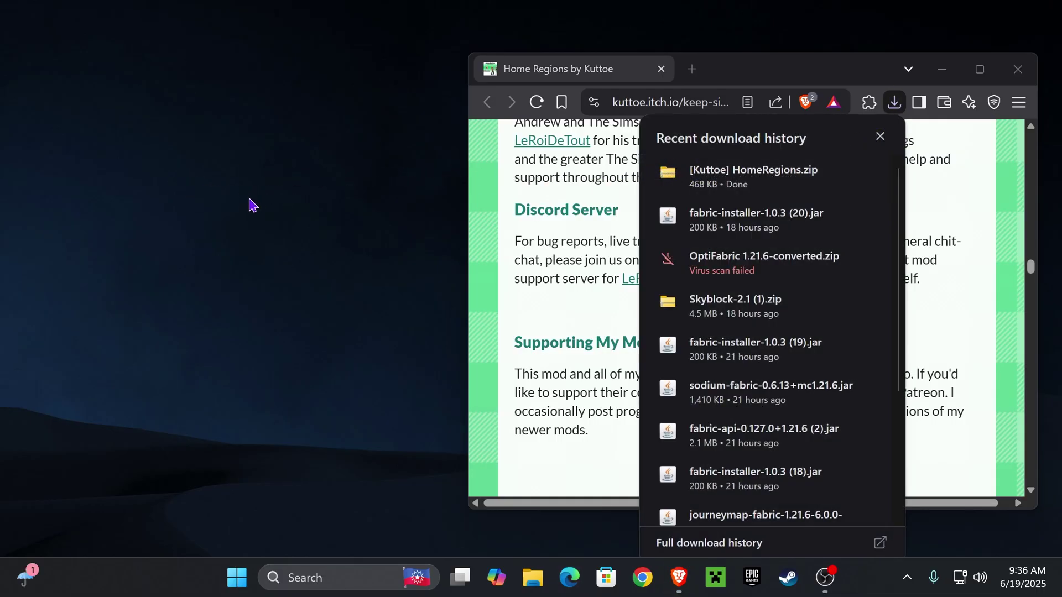
key(super+d)
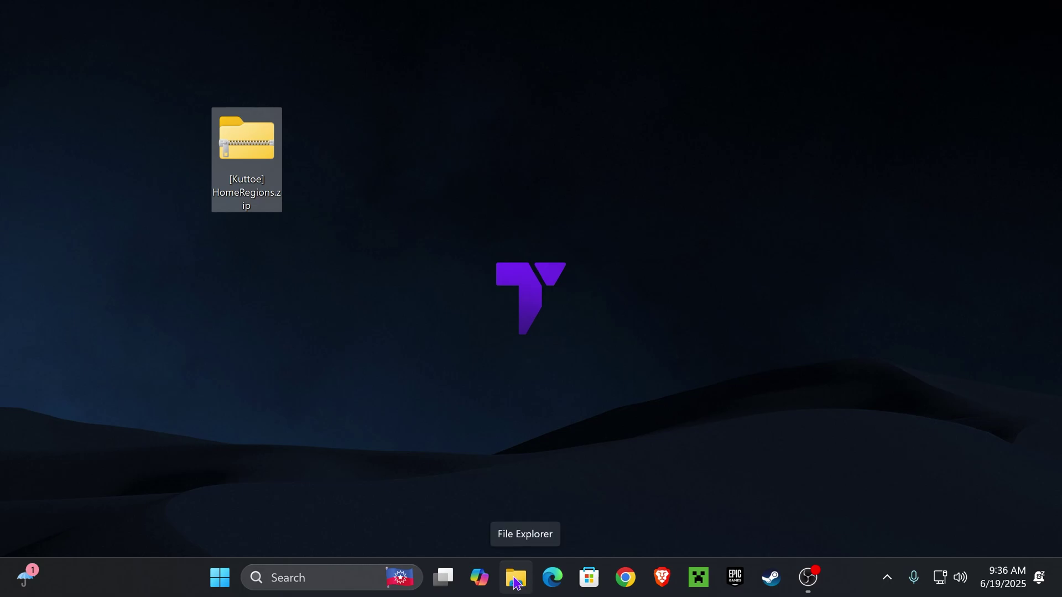
Open The Sims 4 folder under Documents > Electronic Arts in File Explorer
click(516, 582)
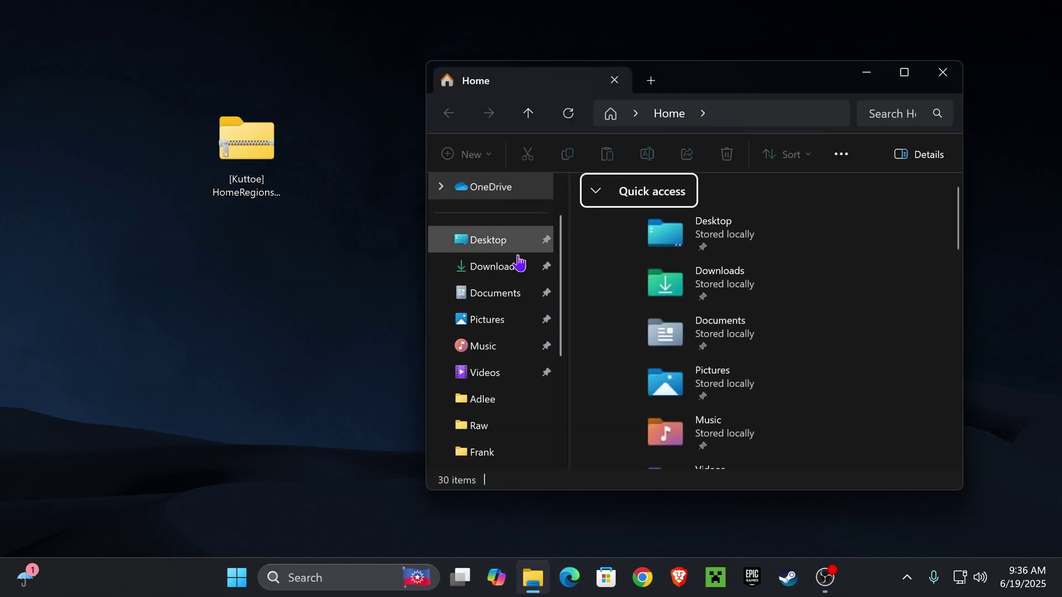
click(499, 299)
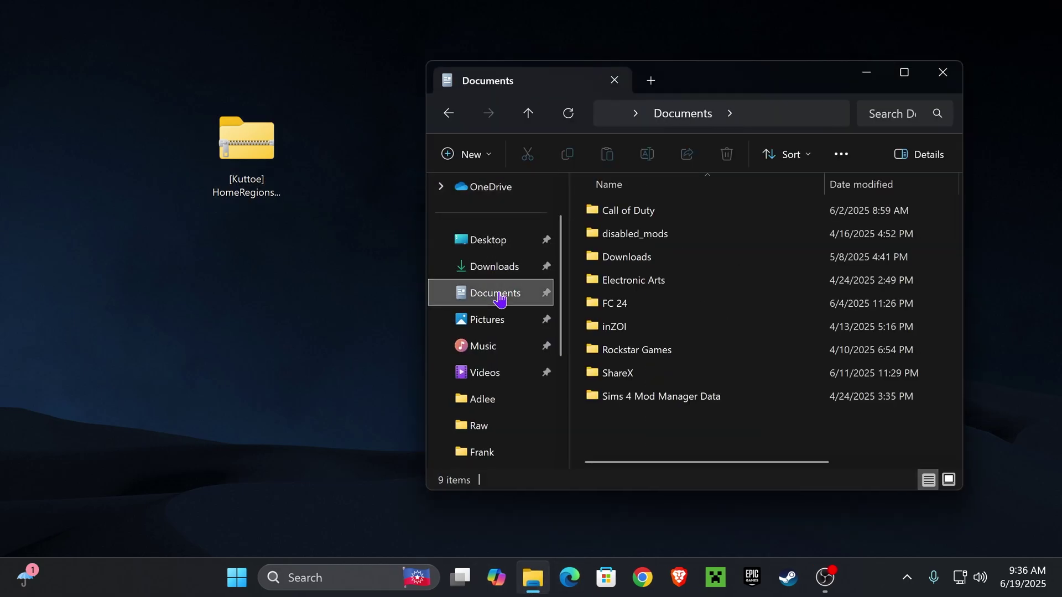
double_click(658, 282)
double_click(662, 213)
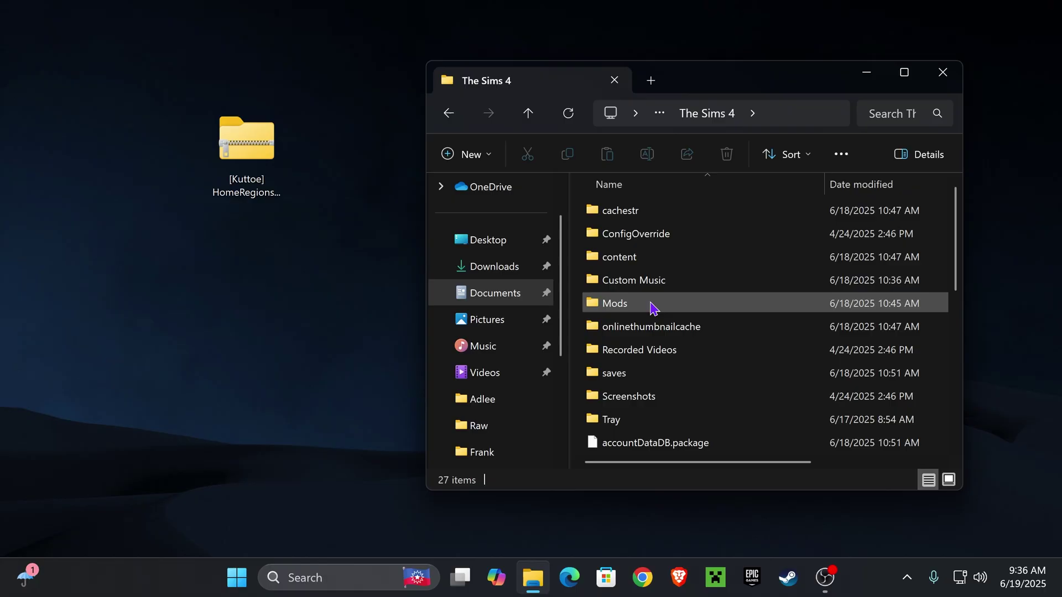
Try to create a new folder named Mods inside The Sims 4 folder
right_click(801, 335)
mouse_move(884, 230)
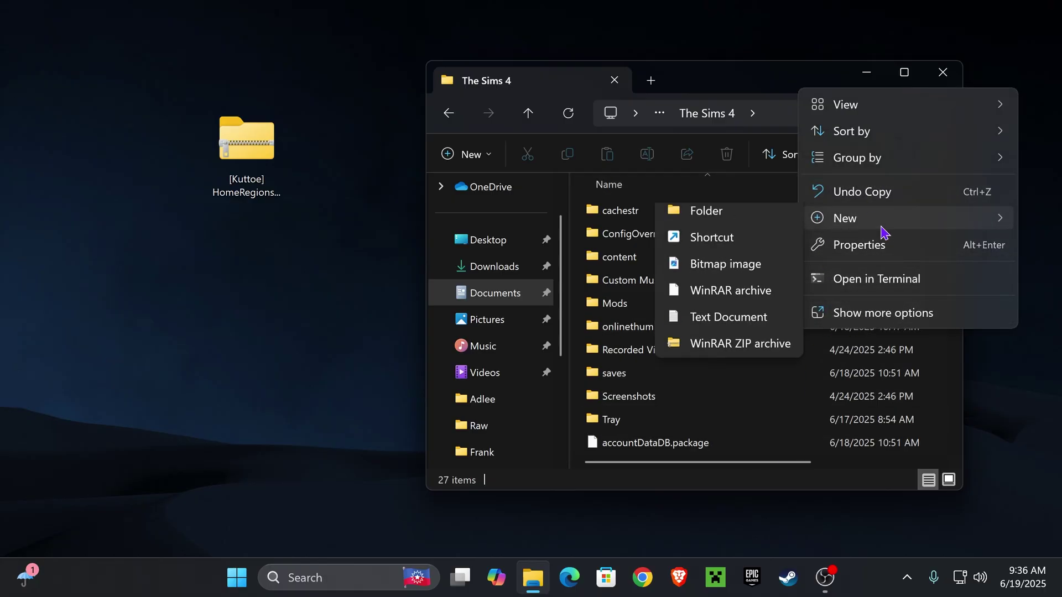
click(719, 222)
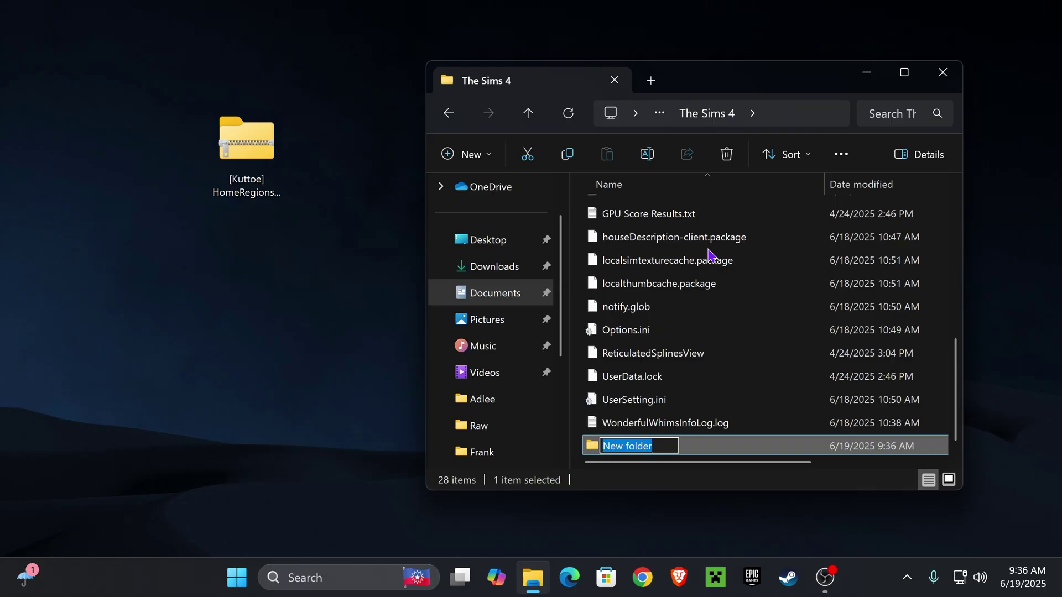
text(Mods)
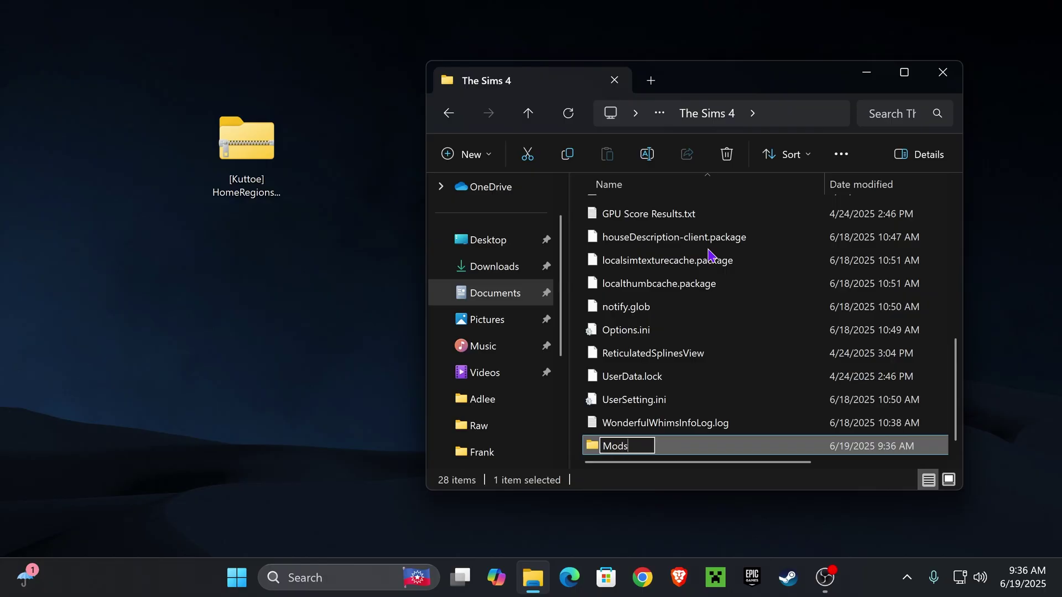
click(1001, 436)
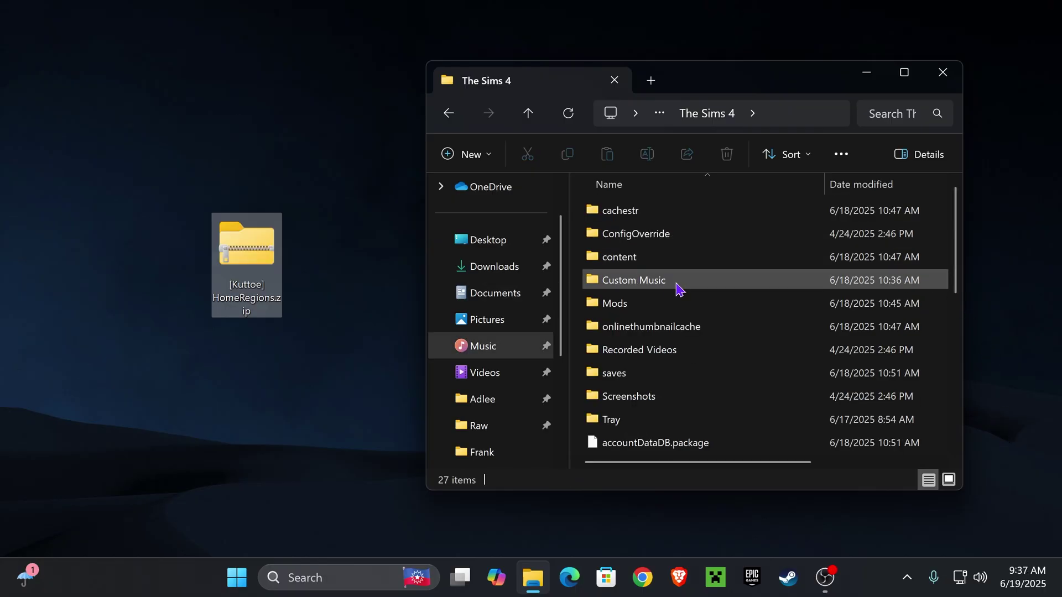
Create a new folder named Home Regions inside the existing Mods folder of The Sims 4
double_click(632, 307)
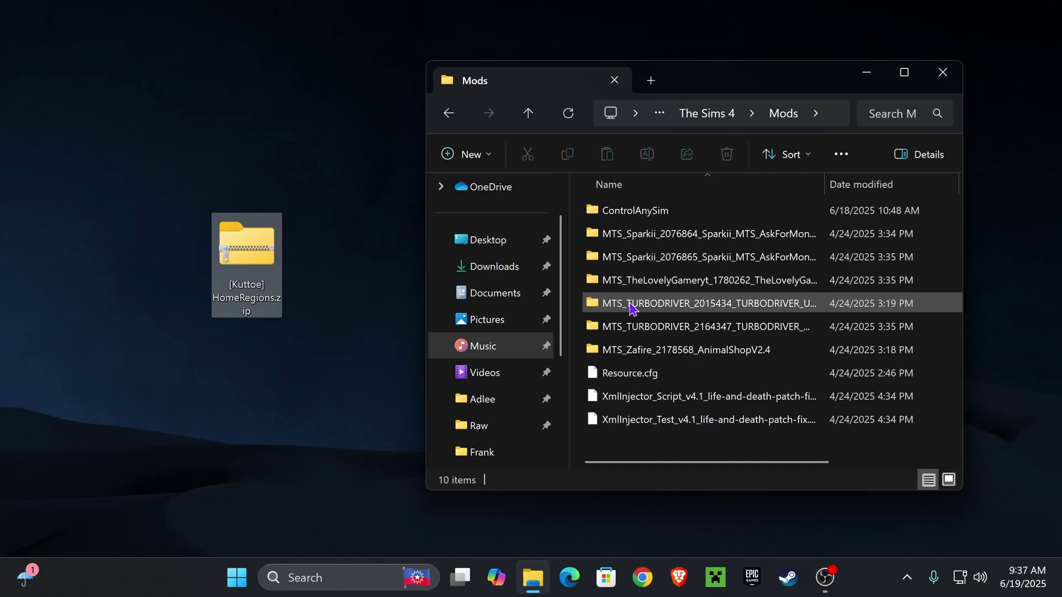
right_click(651, 441)
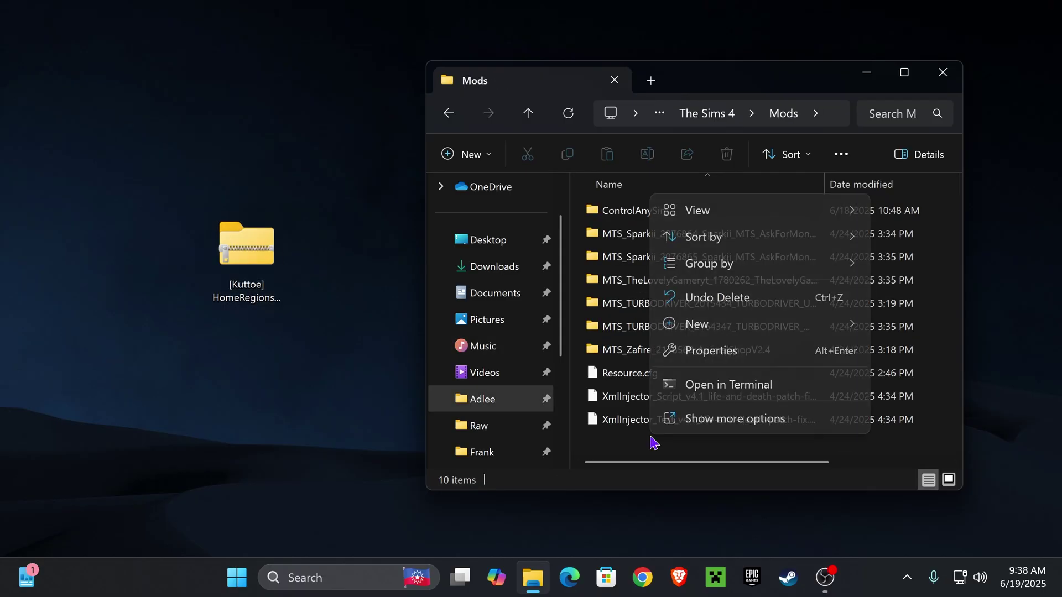
mouse_move(728, 325)
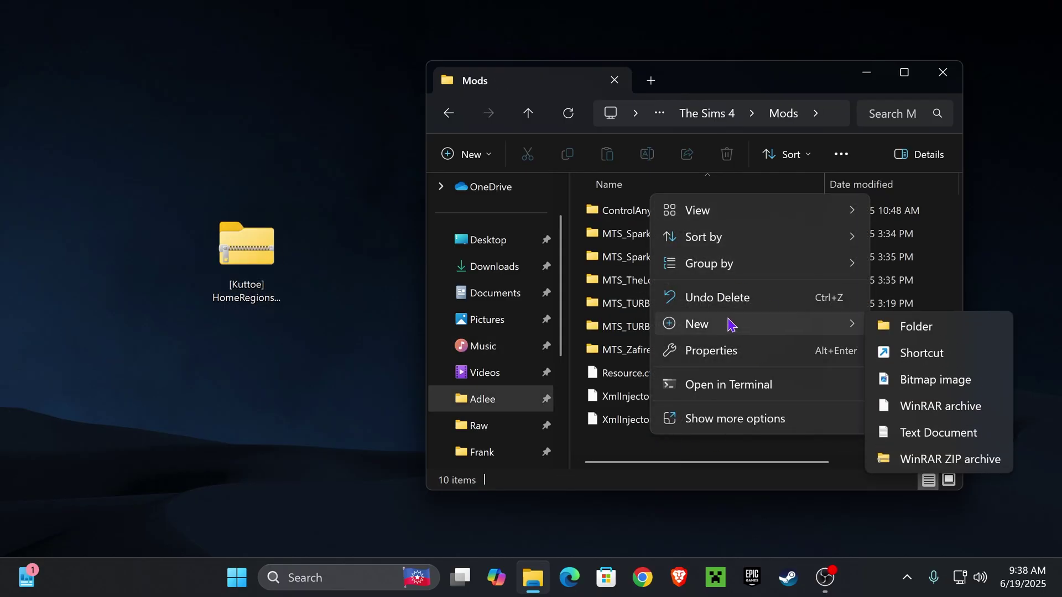
click(897, 331)
text(Ho)
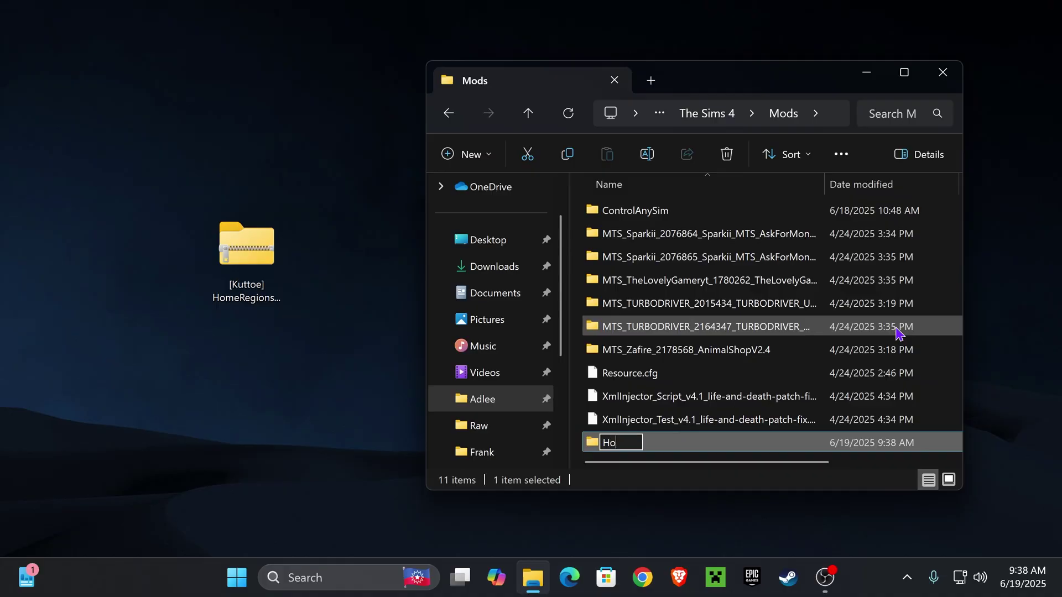
text(me Regions)
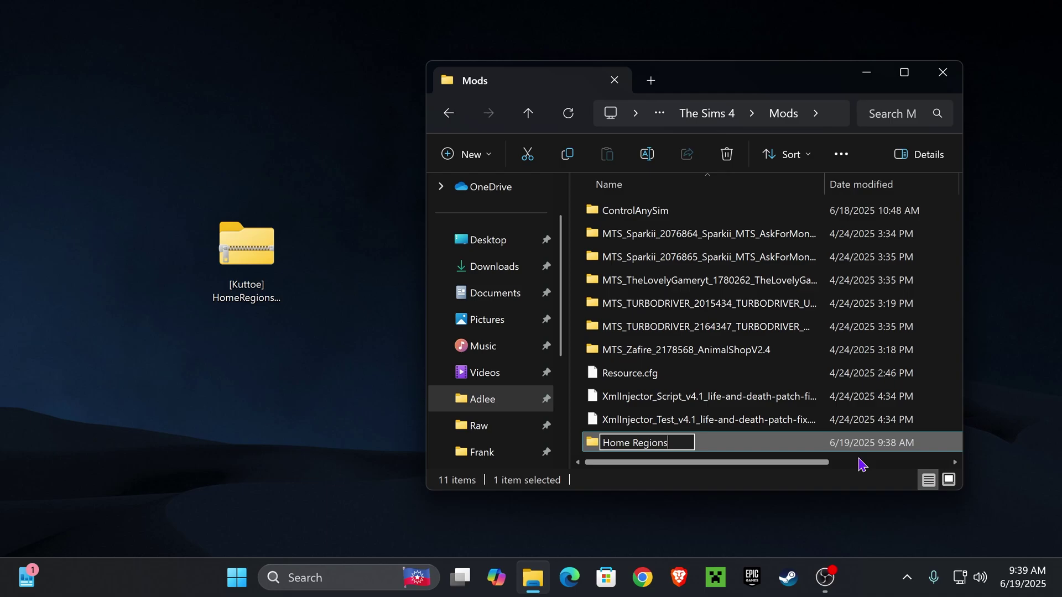
key(Return)
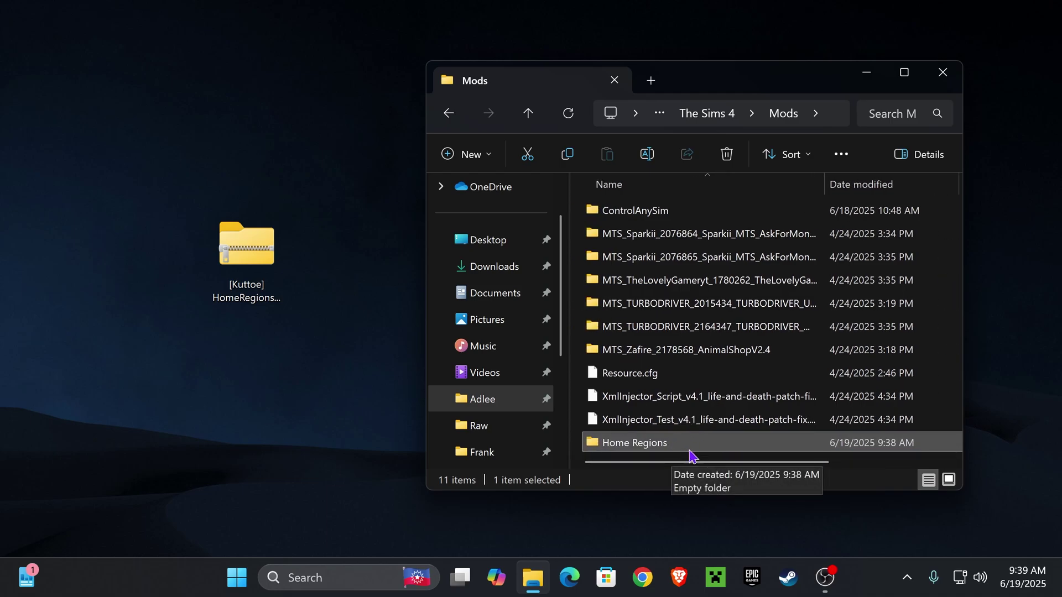
Extract [Kuttoe] HomeRegions.zip into Documents > Electronic Arts > The Sims 4 > Mods > Home Regions
right_click(260, 260)
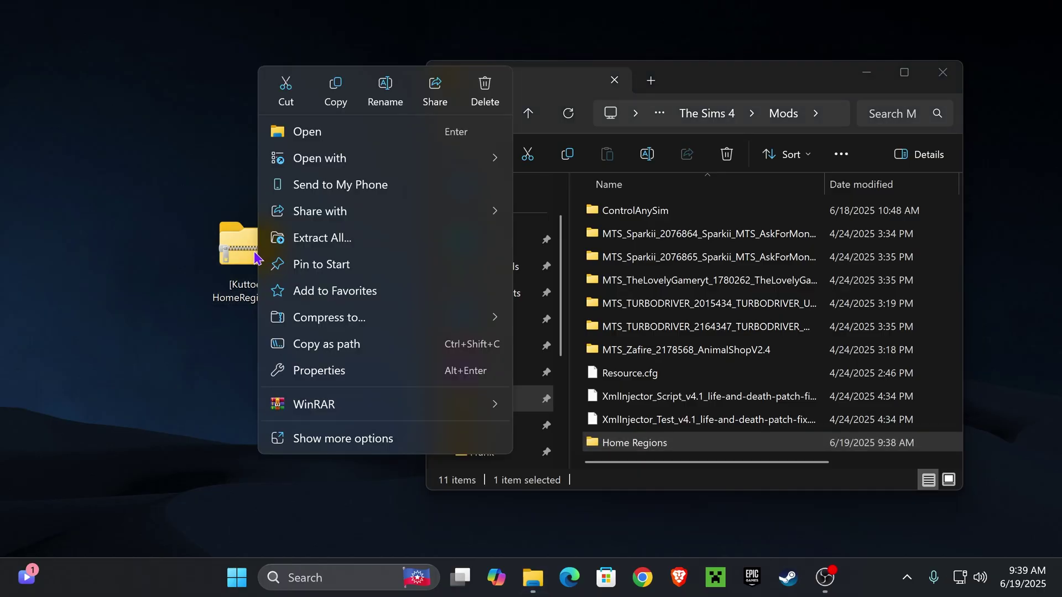
click(333, 238)
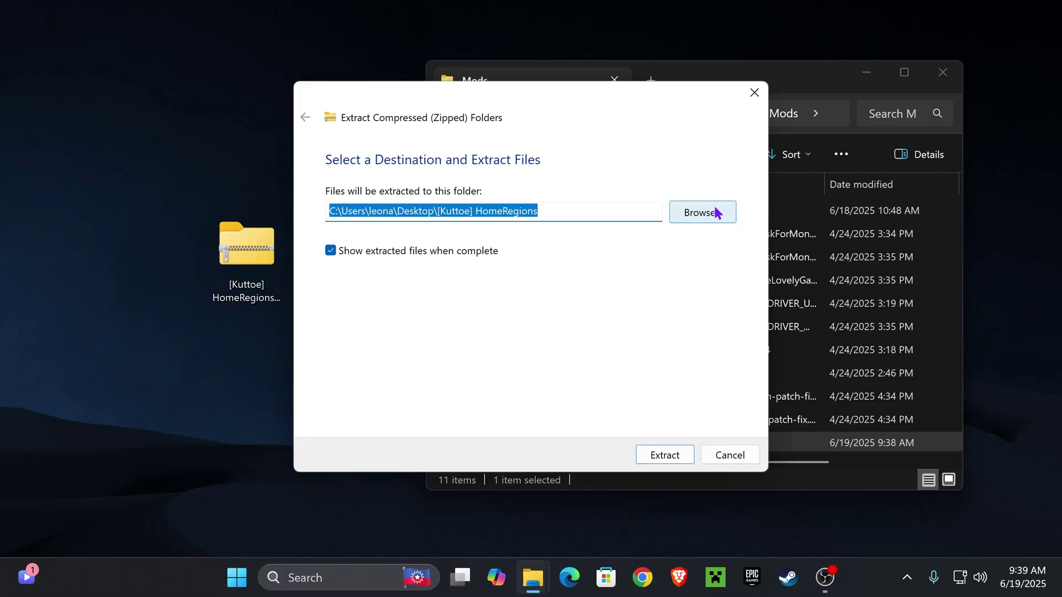
click(717, 213)
click(357, 317)
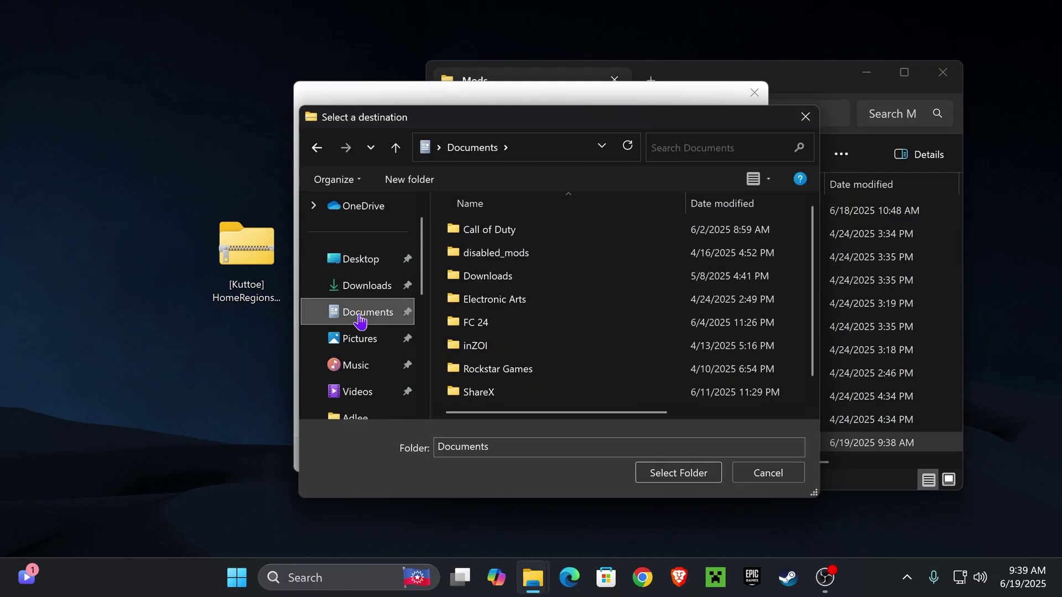
double_click(503, 301)
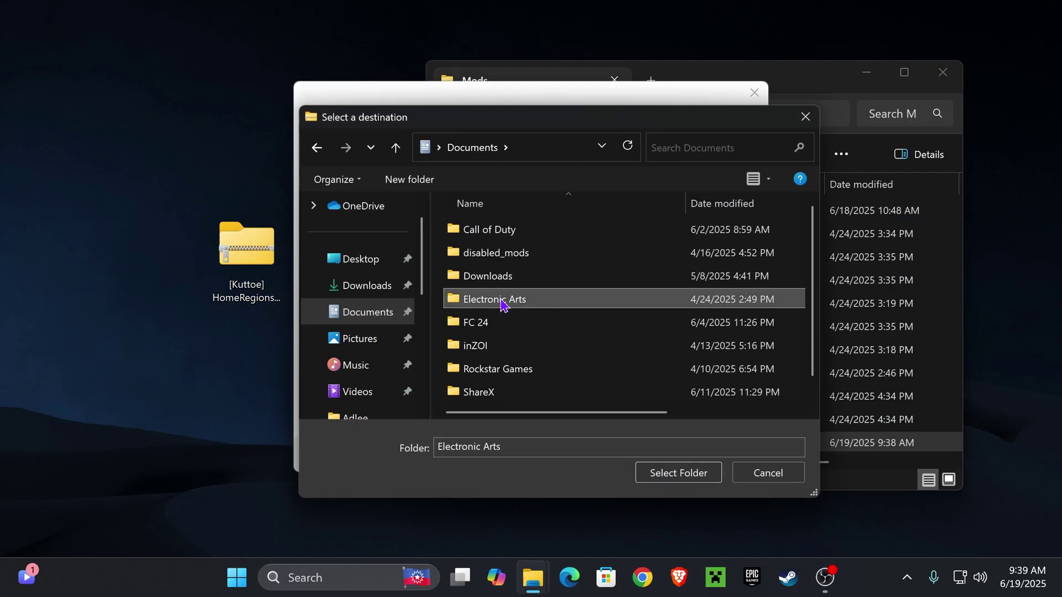
click(530, 232)
double_click(529, 232)
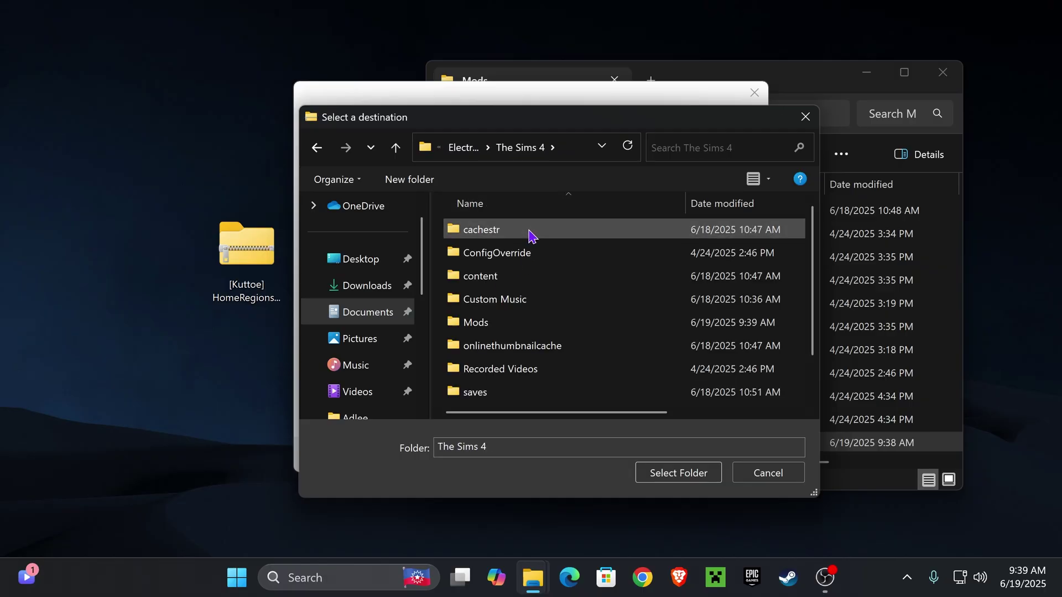
double_click(490, 326)
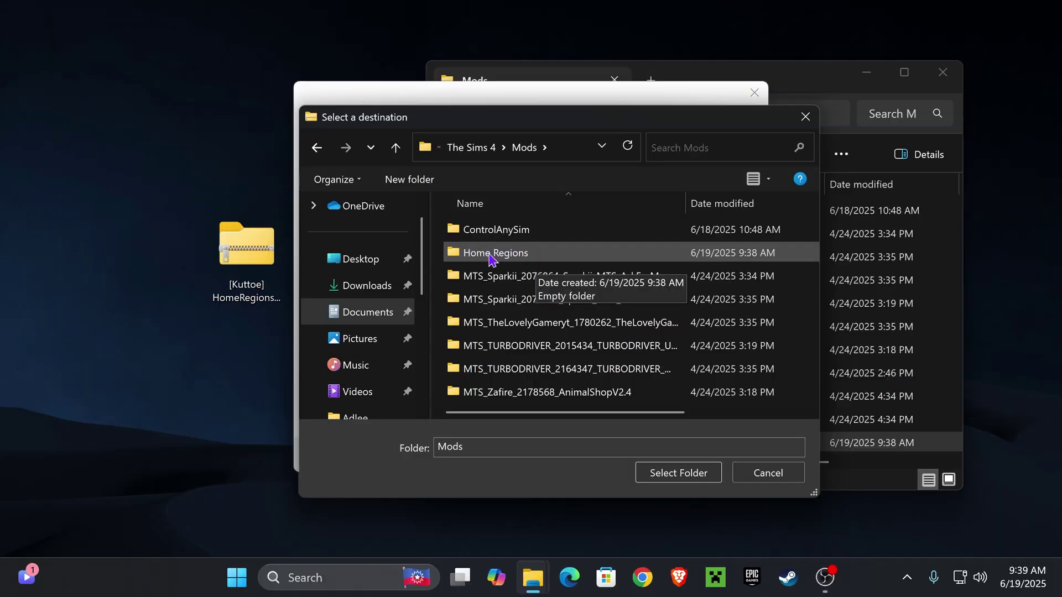
double_click(490, 254)
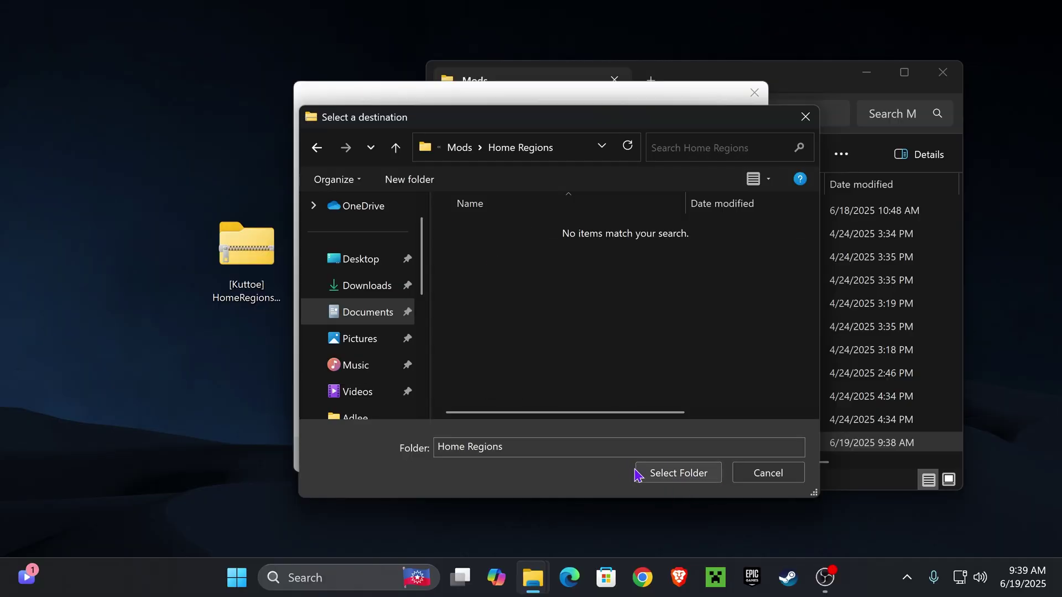
click(696, 476)
click(665, 455)
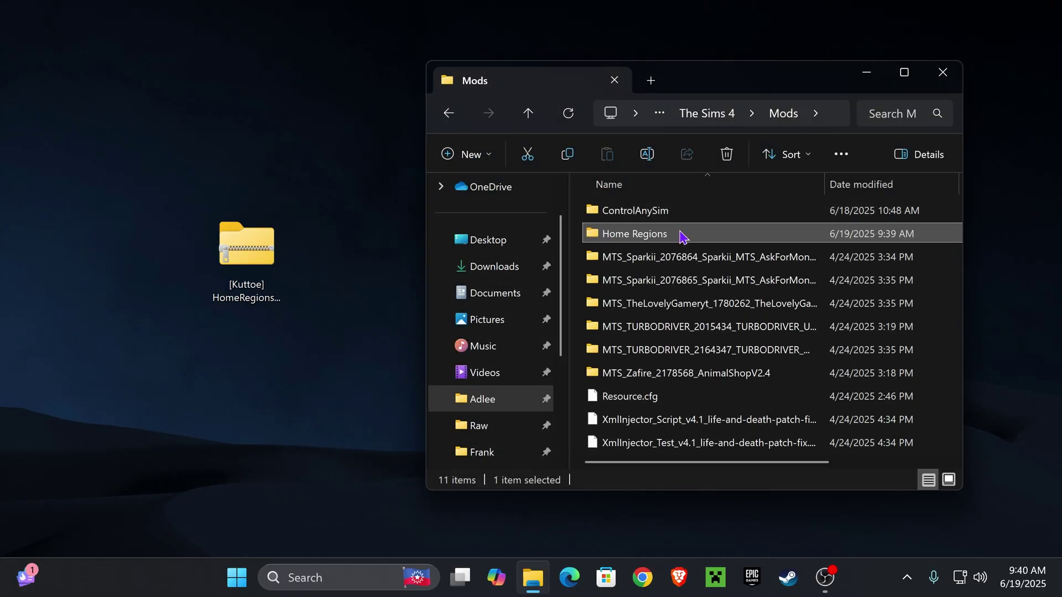
Check the extracted files in the Home Regions folder, and delete the HomeRegions zip from the desktop
double_click(692, 235)
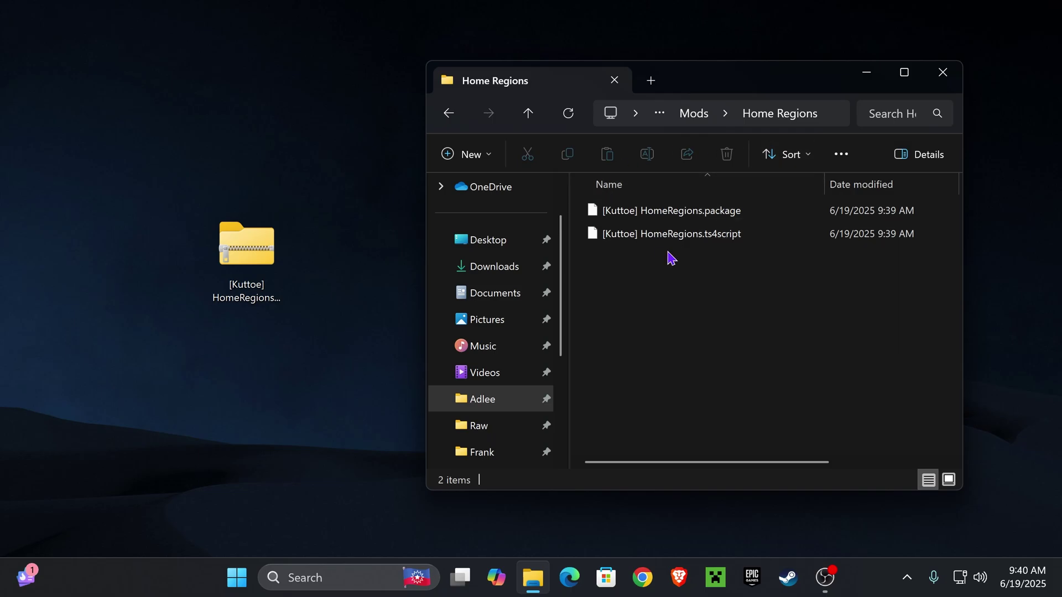
click(944, 77)
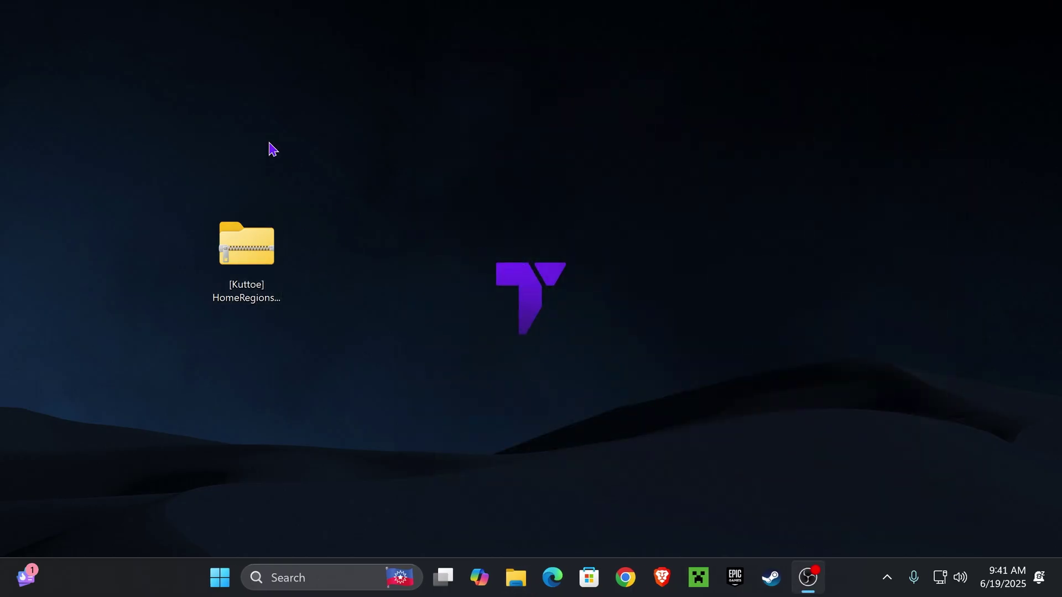
right_click(254, 257)
click(476, 84)
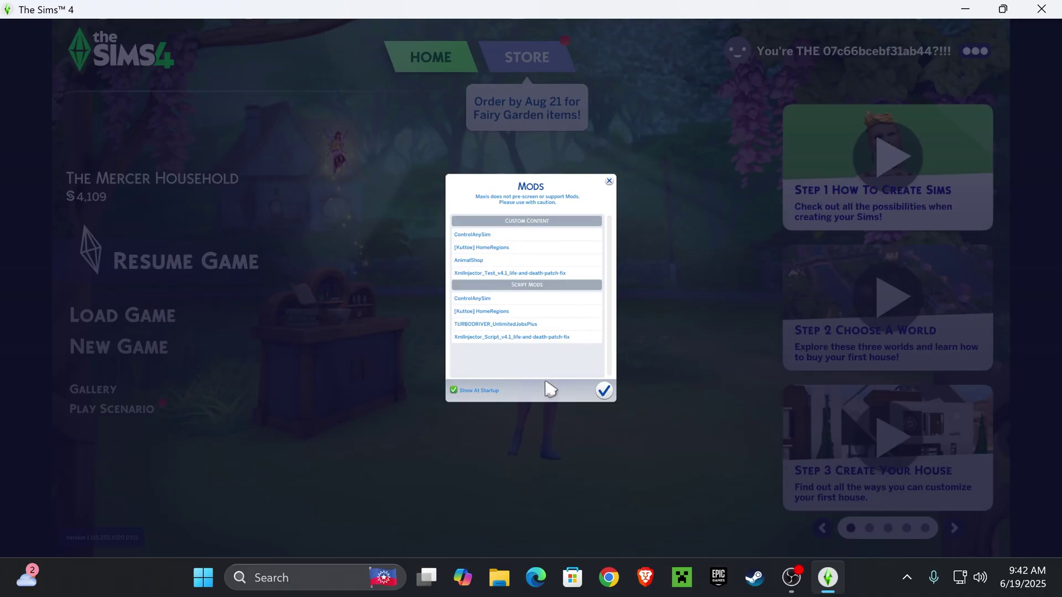
In The Sims 4, dismiss the startup mods list and check the custom content and script mods settings under Other in the game options
click(604, 392)
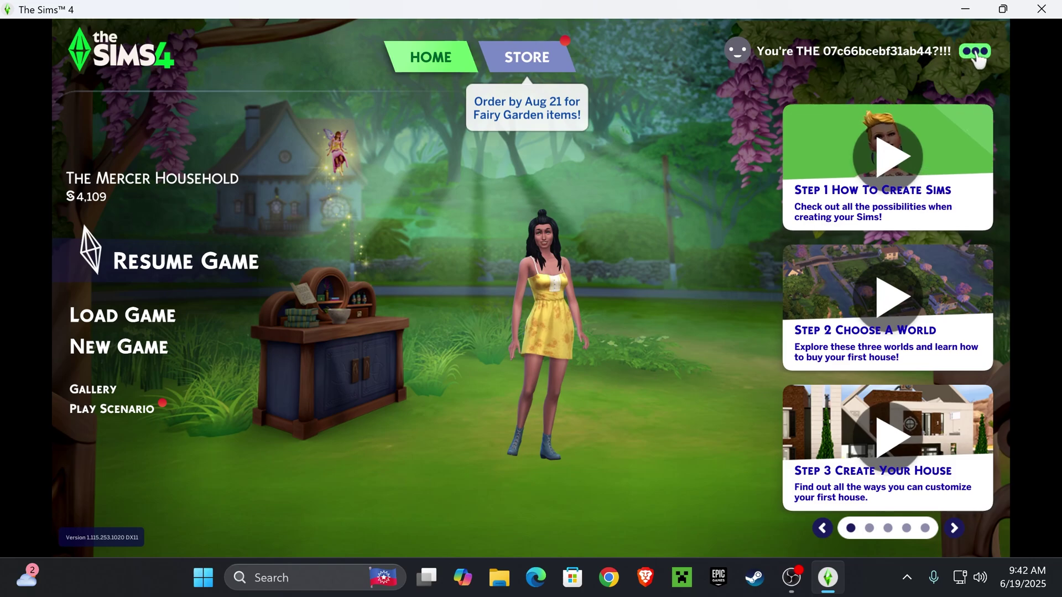
click(985, 65)
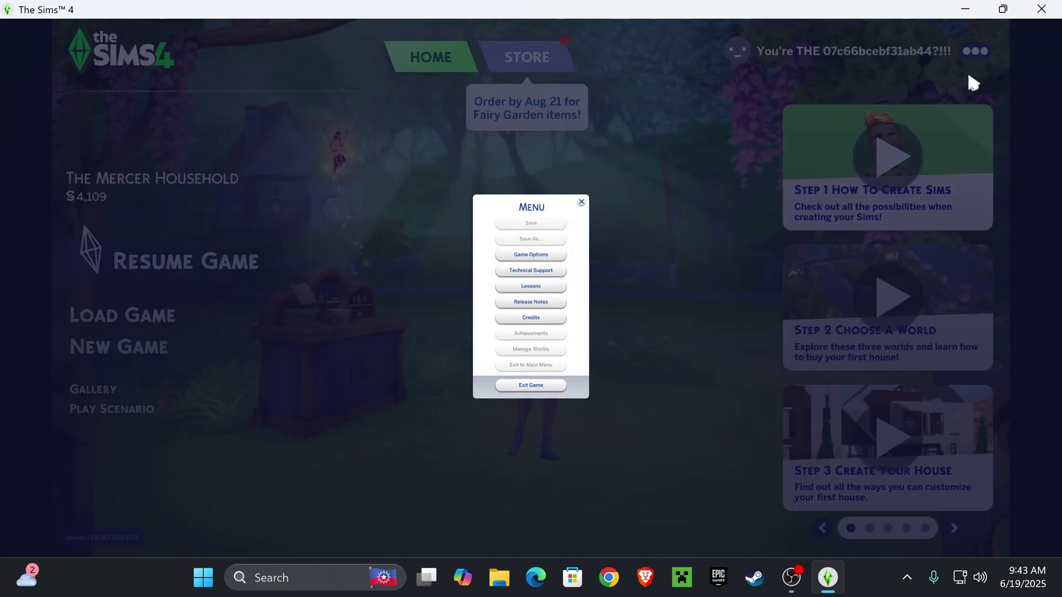
click(536, 256)
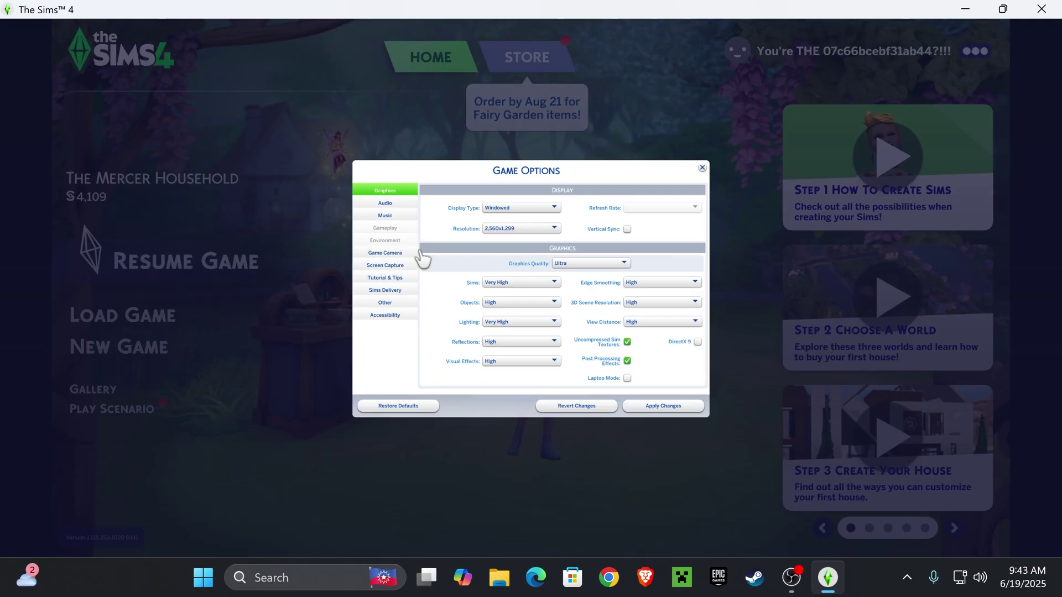
click(386, 303)
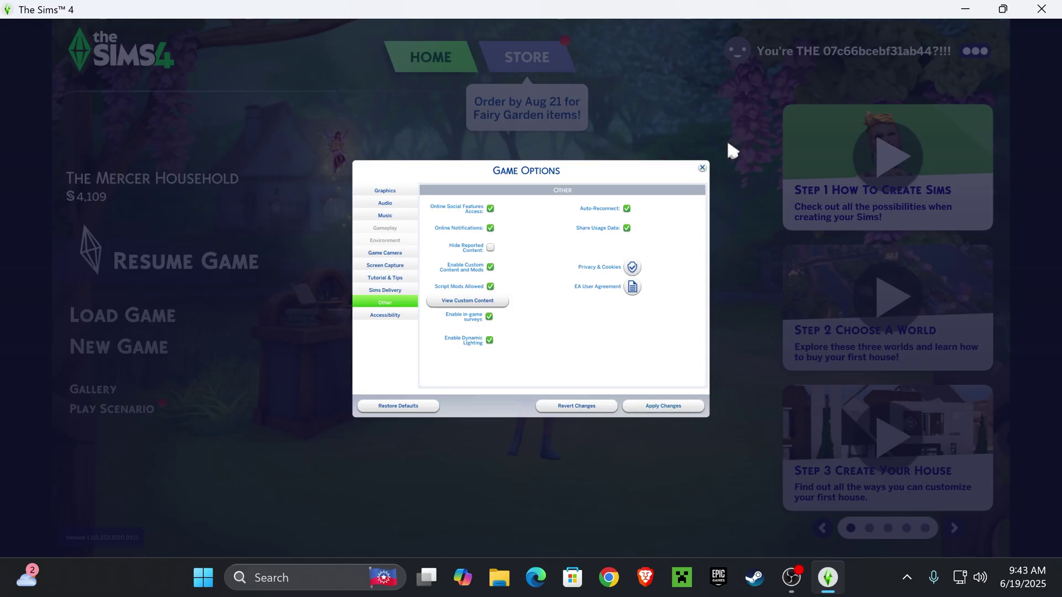
click(702, 168)
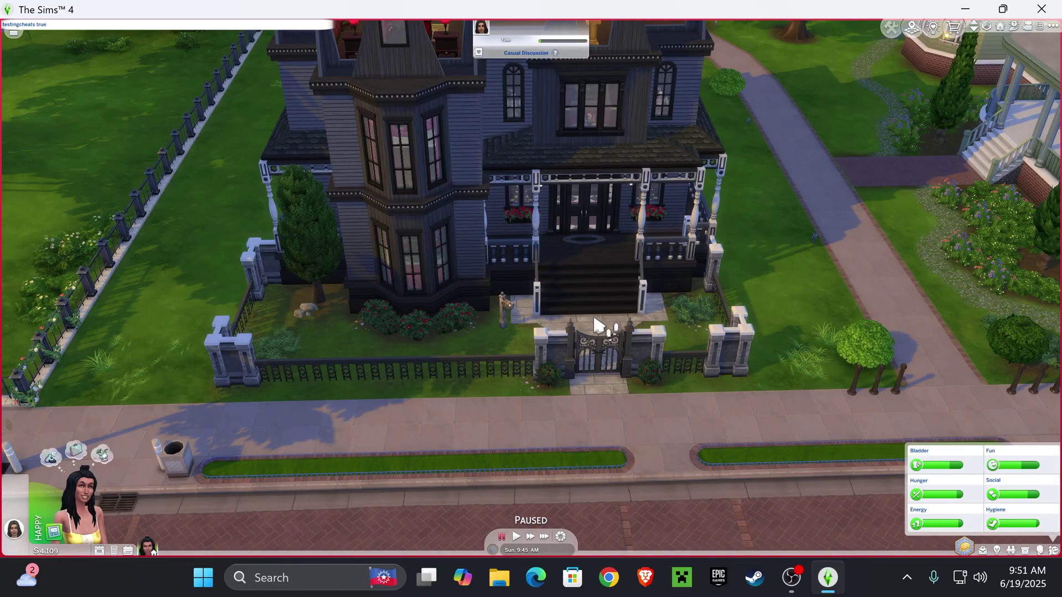
Enable cheats with the testingcheats true command and close the cheat console
key(Return)
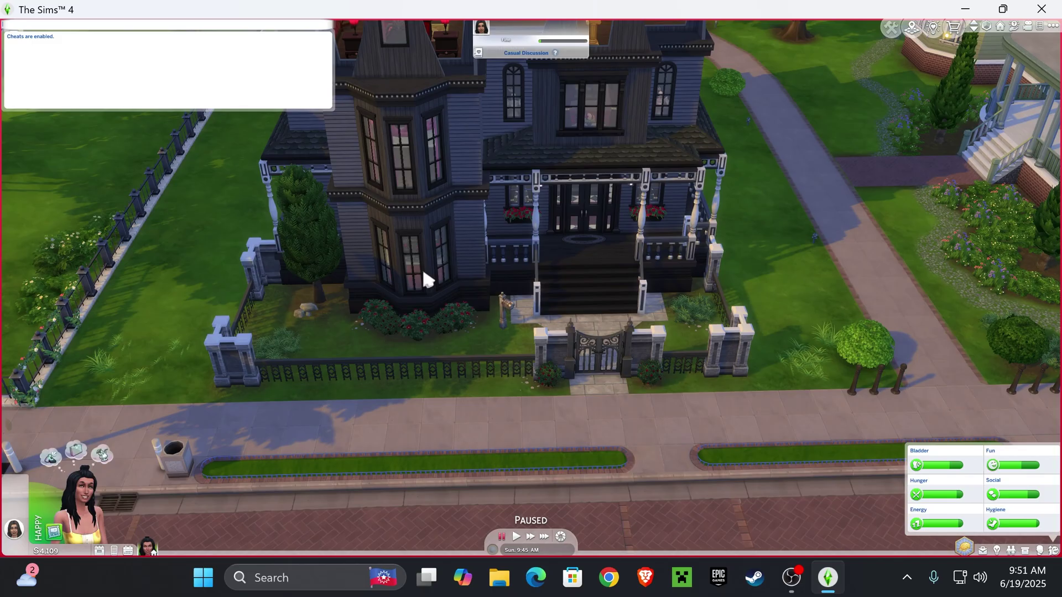
key(Escape)
key(Return)
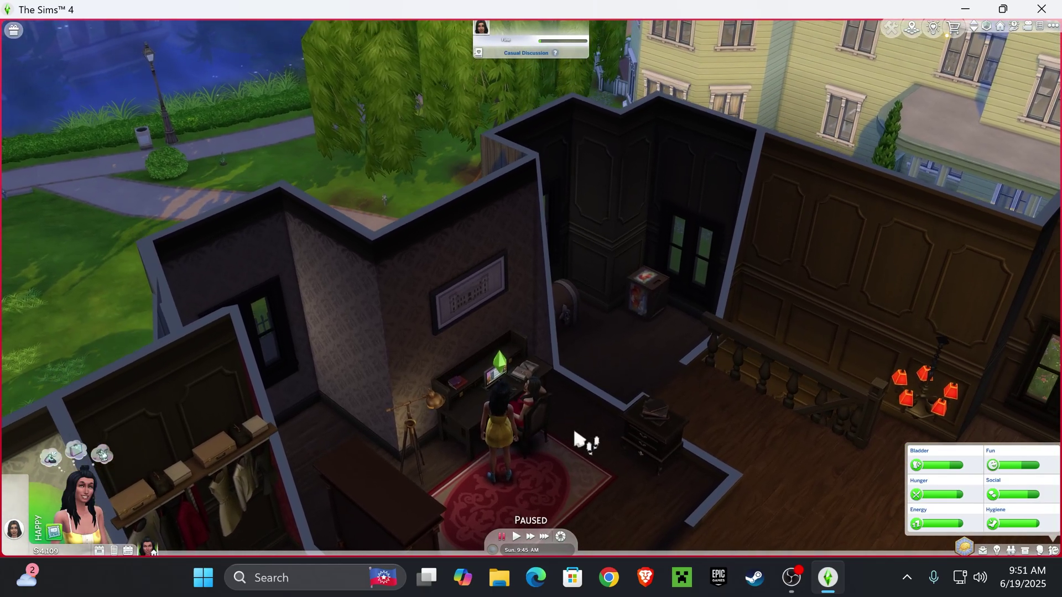
Examine the World Filter Exemptions interactions, including Add World Exemptions, on the Sim seated at the desk
scroll(579, 441, up, 5)
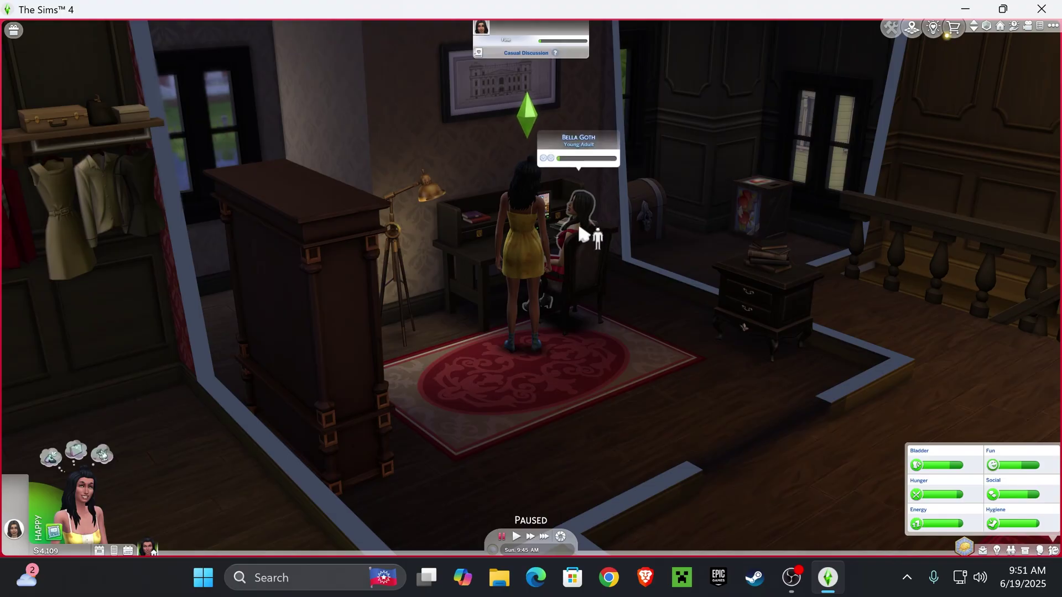
click(582, 216)
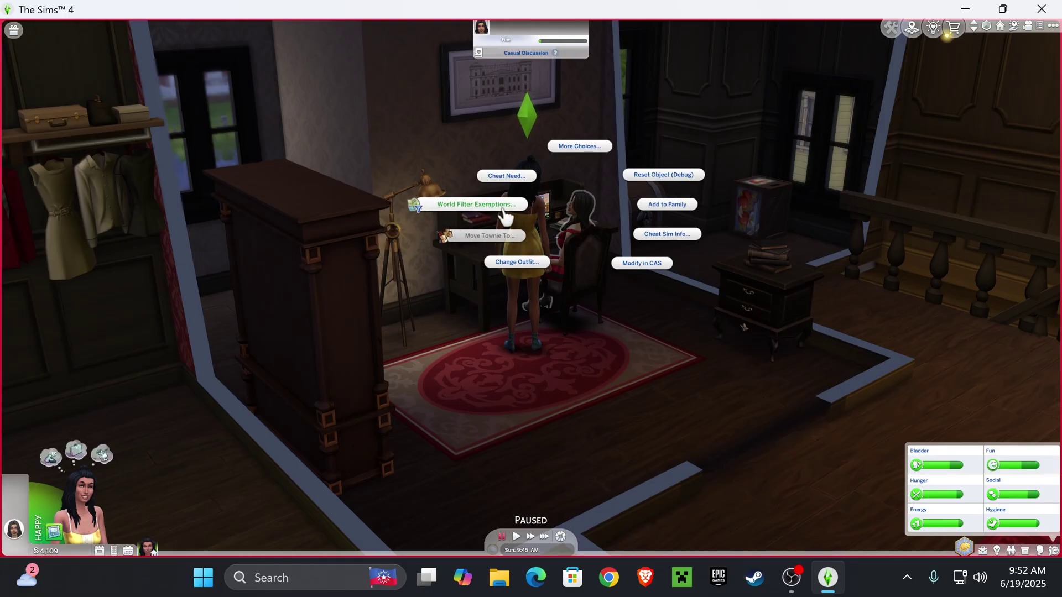
click(505, 213)
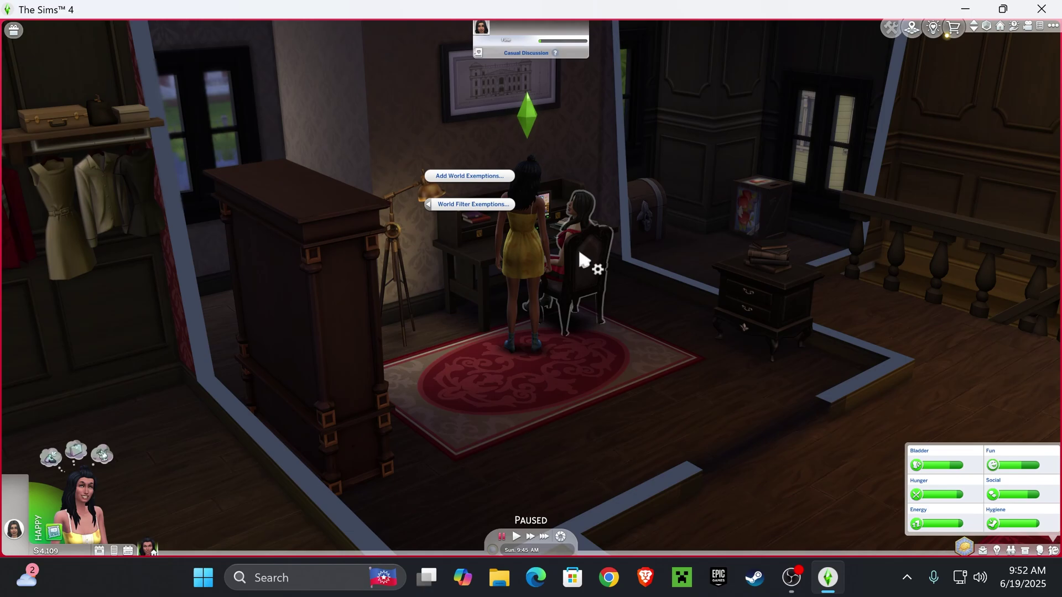
click(492, 184)
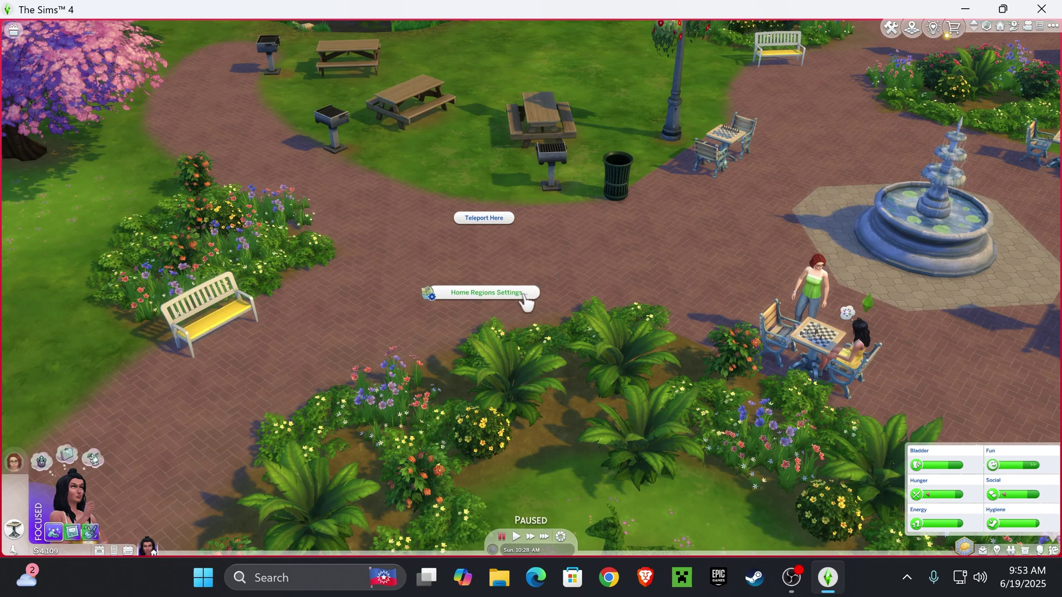
Examine the Home Regions Settings from the park ground, including the Notification Settings and Street Weights options
click(506, 294)
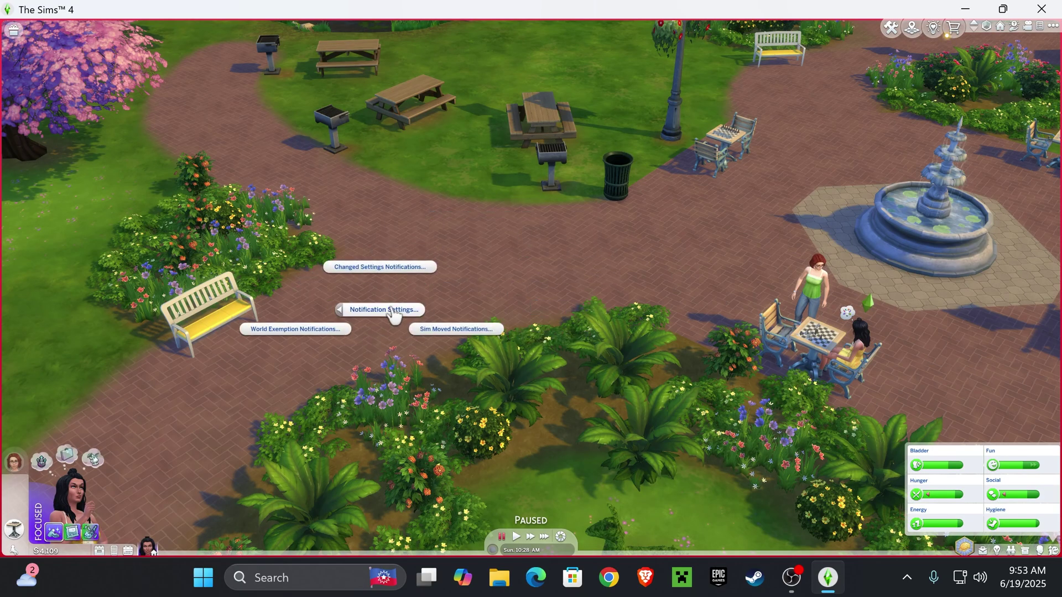
click(549, 340)
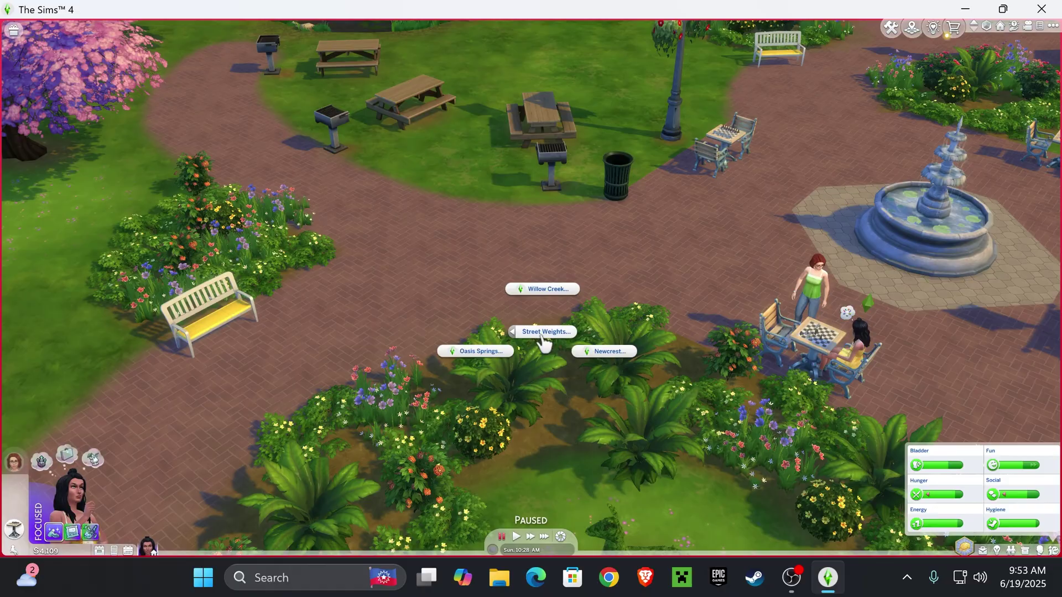
click(542, 334)
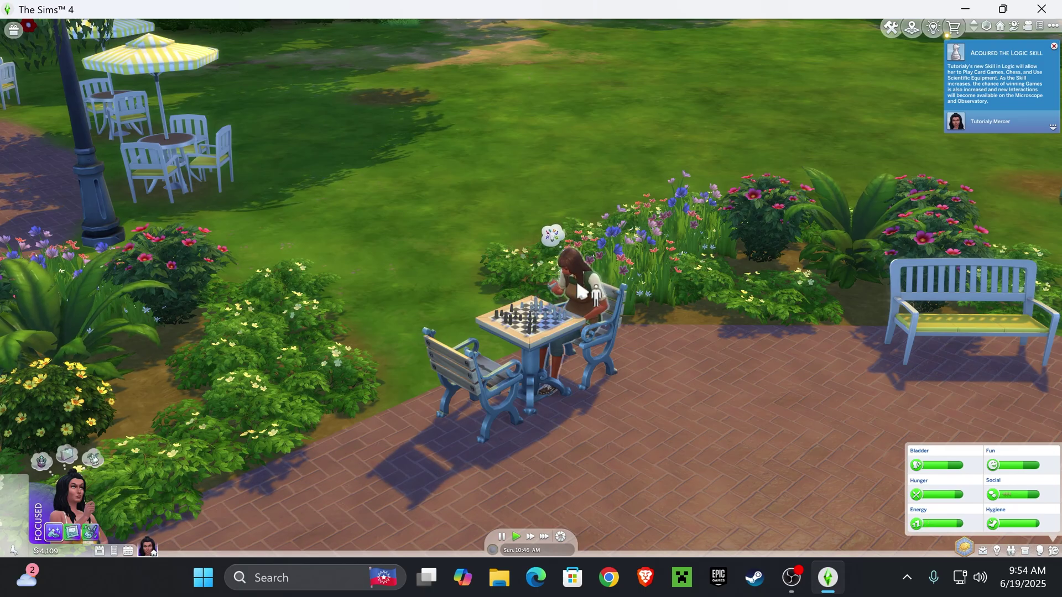
Move the townie seated at the chess table to Oasis Springs with Move Townie To
click(578, 287)
click(500, 330)
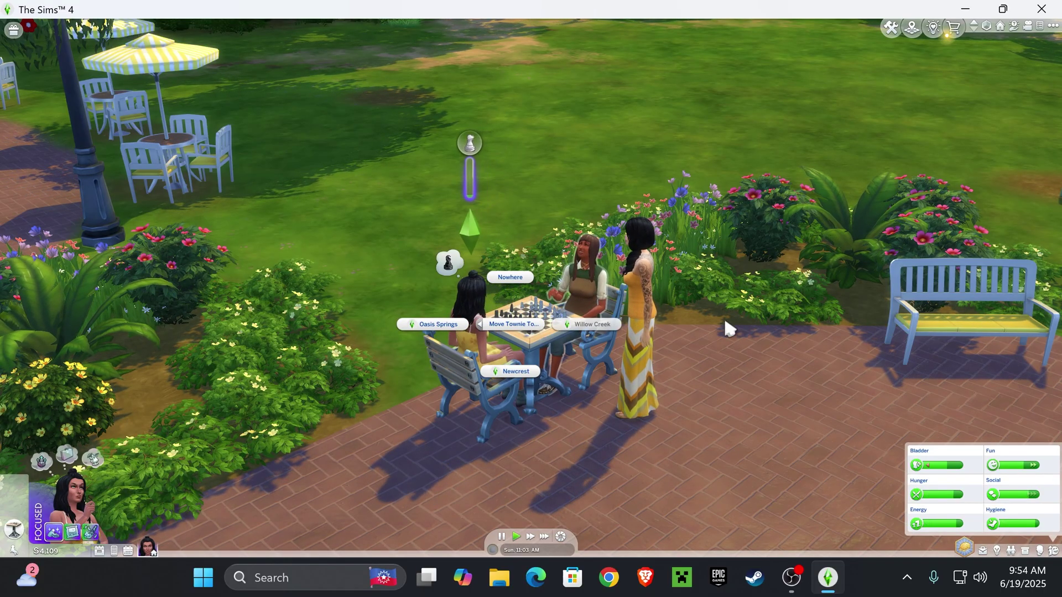
click(459, 326)
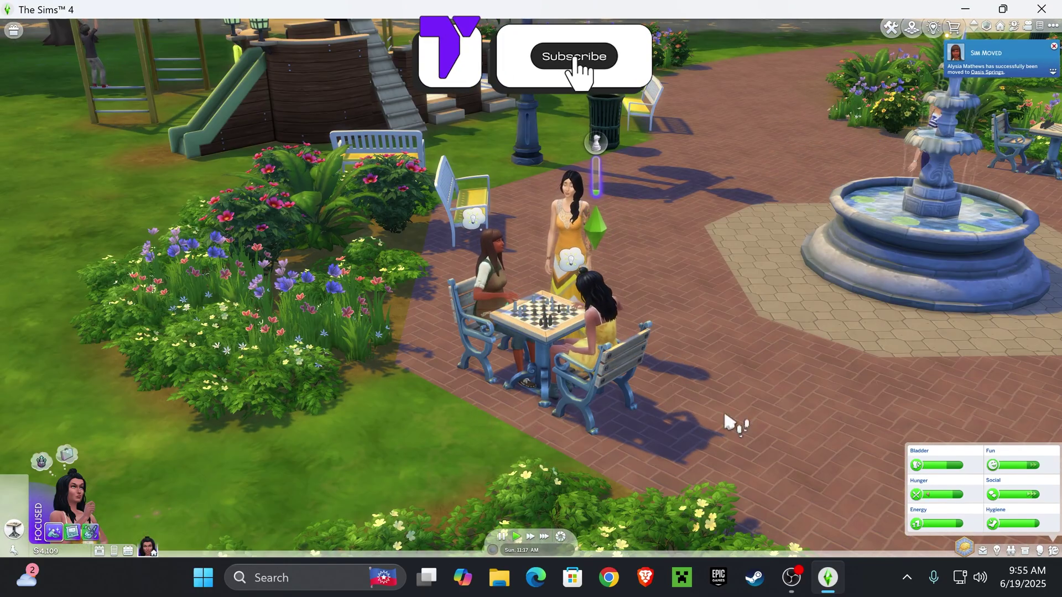
key(e)
key(e)
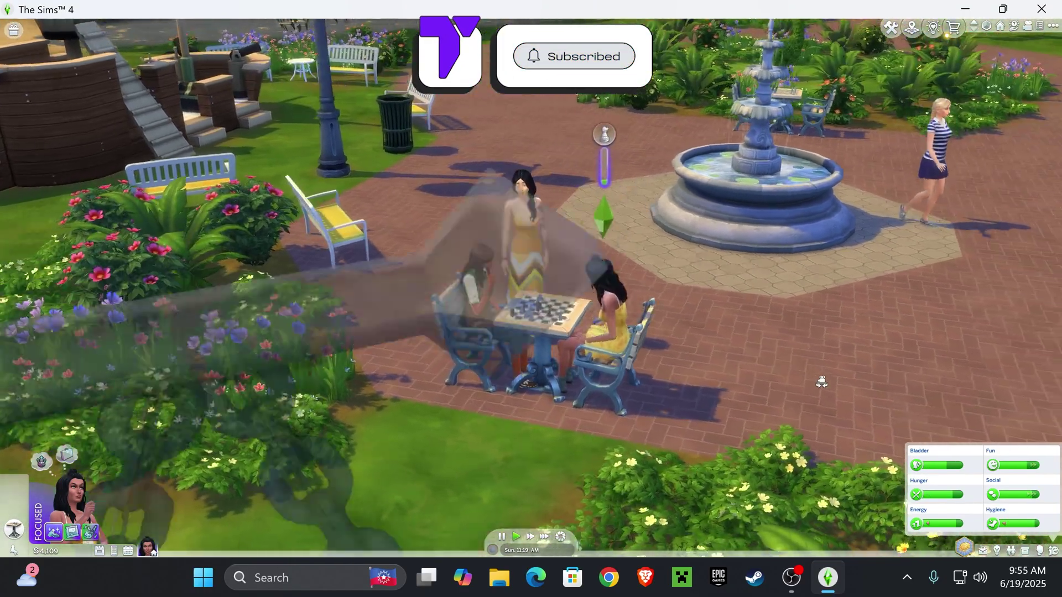